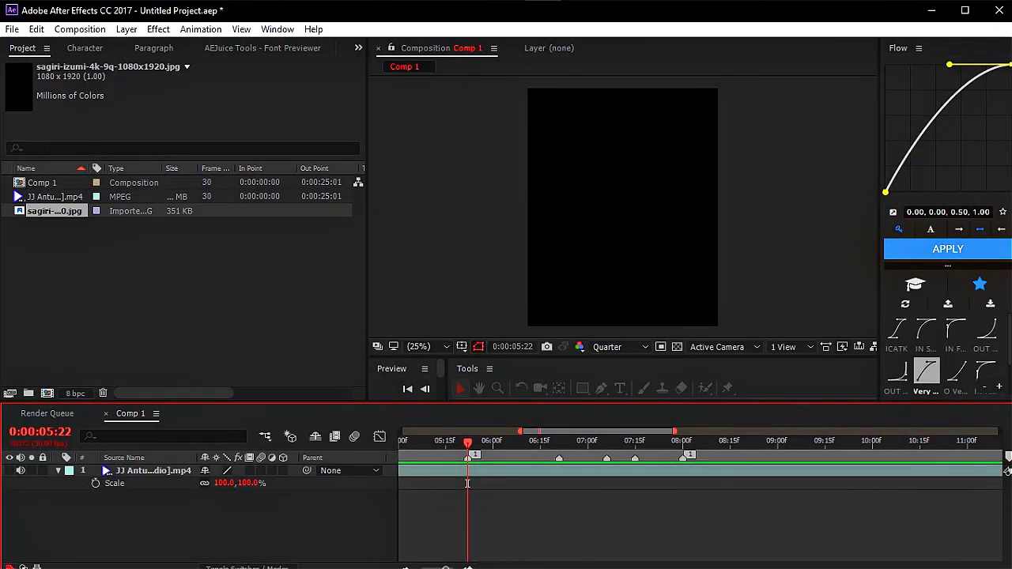
Place the sagiri-izumi image beneath the audio layer and trim its end to the marker at 0:00:08:00.
left_click_drag(154, 471, 153, 519)
right_click(682, 459)
left_click(738, 505)
key("alt+bracketright")
Pre-compose the image layer, leaving all attributes in Comp 1, and open the new composition.
key("ctrl+shift+c")
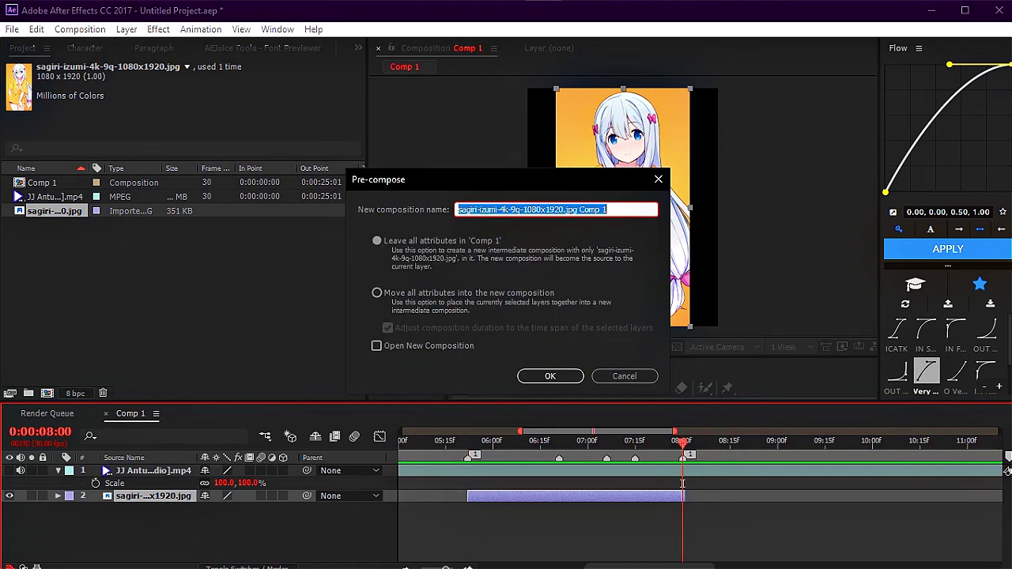
left_click(377, 346)
left_click(551, 376)
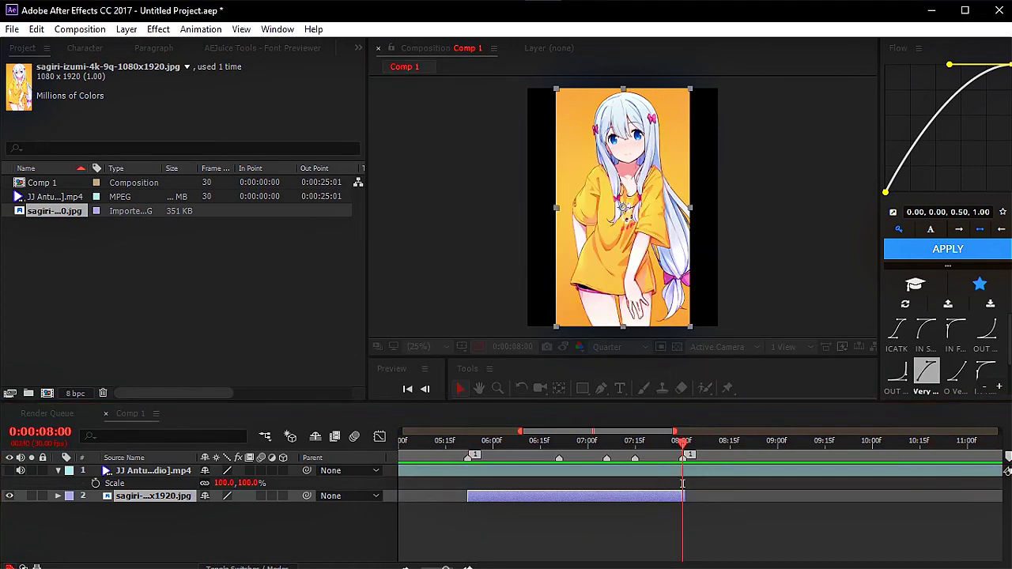
Set the preview resolution to Full and trace the character's outline with a Pen tool mask, from the shorts up around the hair.
left_click(621, 347)
left_click(622, 385)
left_click(601, 389)
scroll(601, 304, "up", 3)
left_click_drag(546, 326, 690, 79)
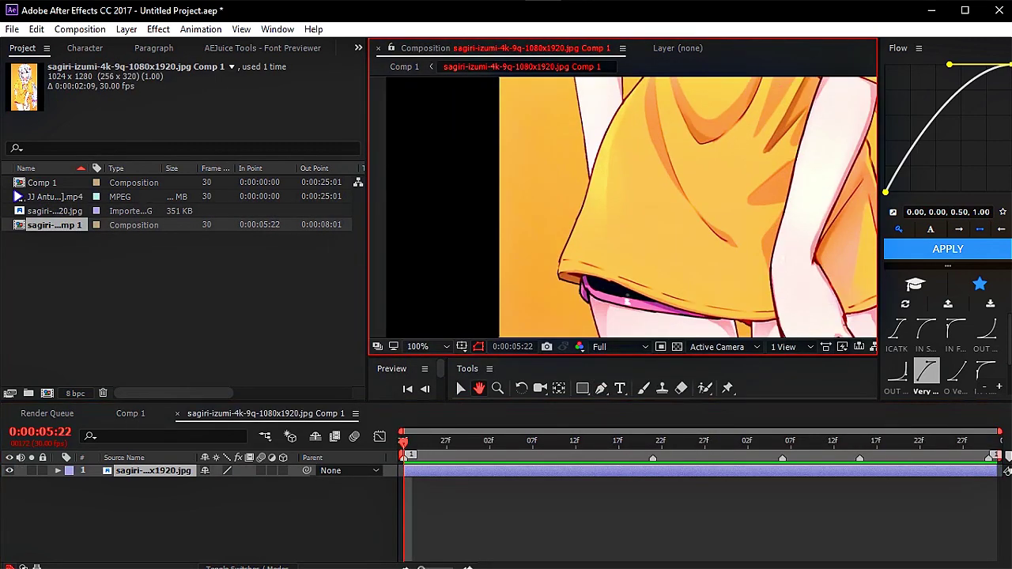
key("g")
scroll(625, 206, "up", 2)
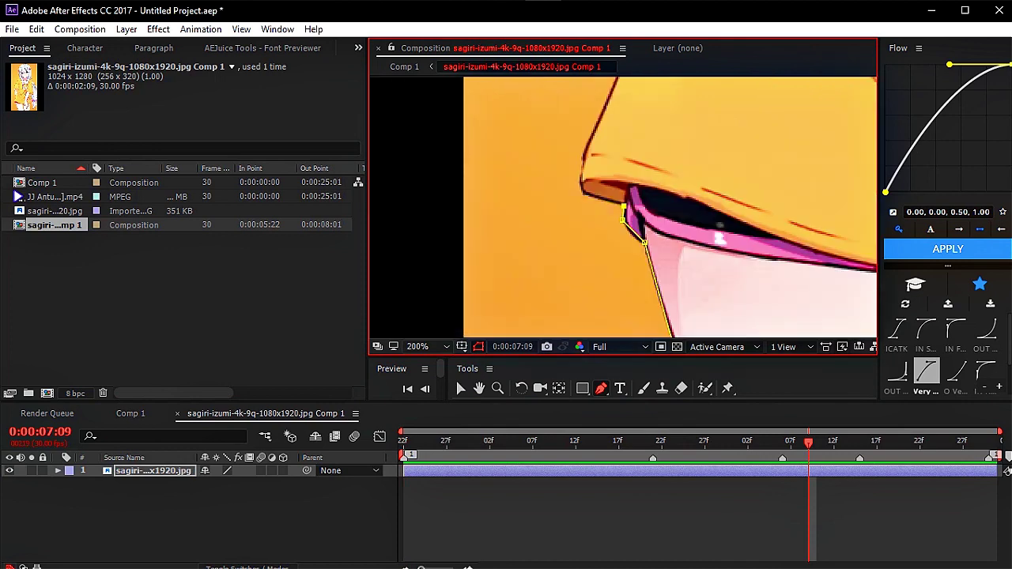
left_click(581, 189)
left_click(585, 149)
left_click_drag(585, 149, 589, 305)
left_click(543, 141)
left_click_drag(544, 141, 516, 263)
left_click_drag(621, 110, 575, 259)
left_click(634, 144)
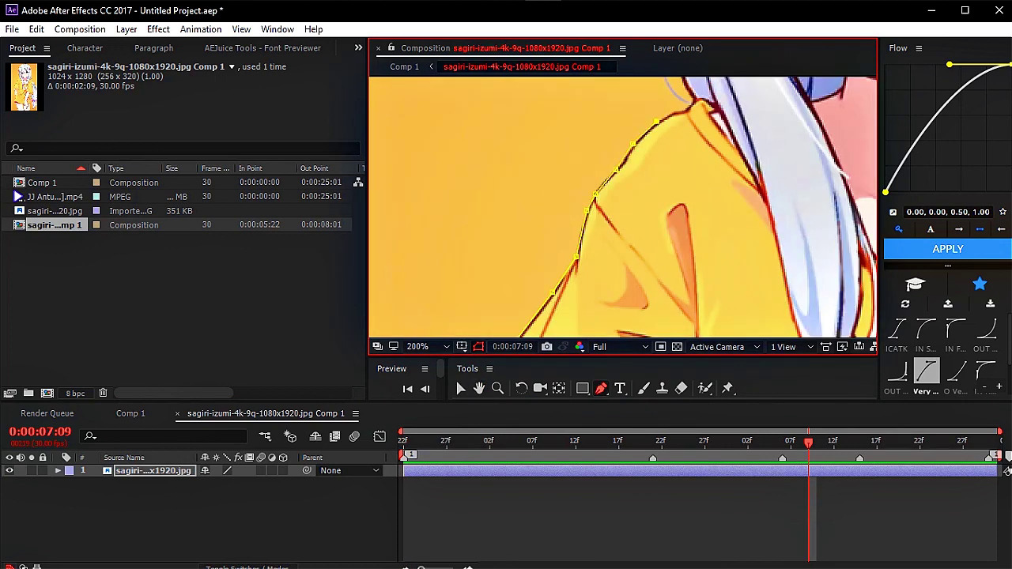
scroll(623, 207, "up", 10)
scroll(623, 208, "down", 2)
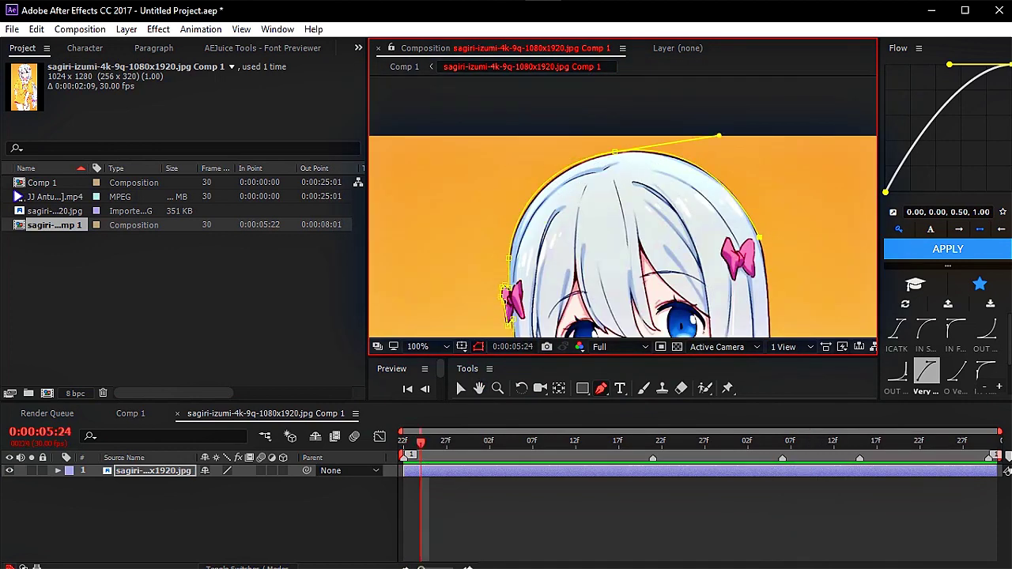
scroll(623, 207, "down", 10)
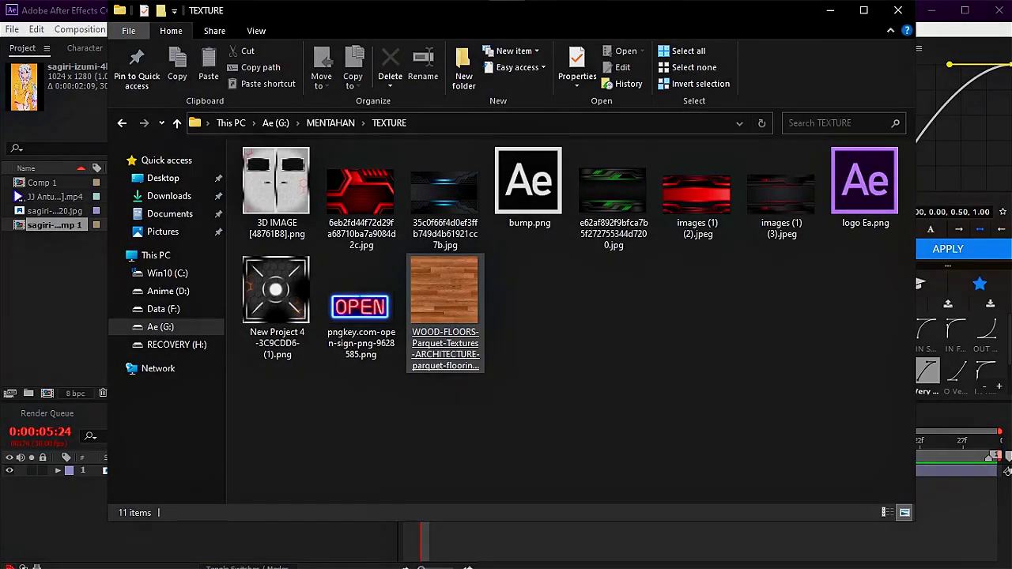
Add the WOOD-FLOORS parquet texture from the TEXTURE folder and move it left to an X position of -314.
left_click_drag(445, 292, 82, 545)
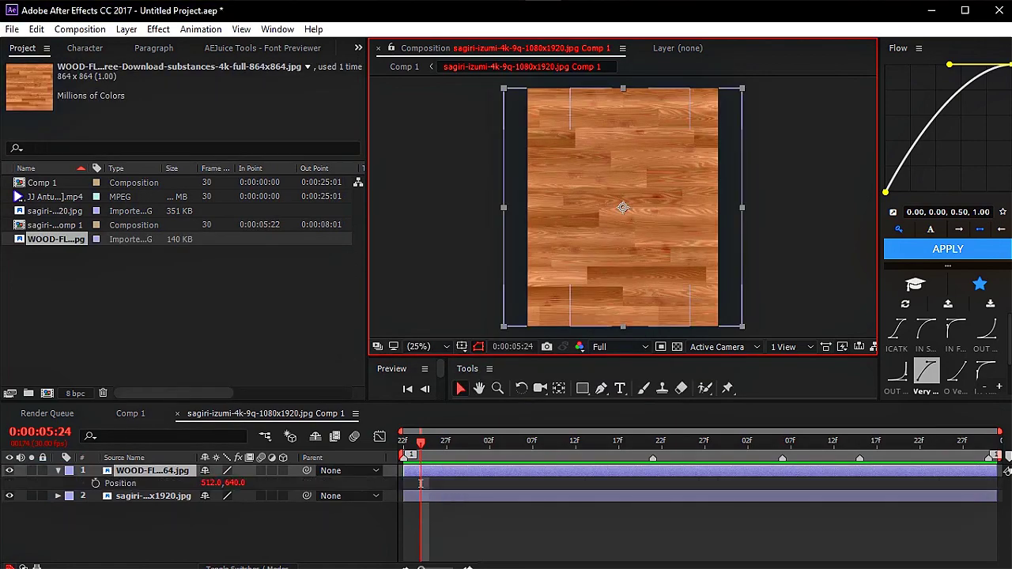
left_click_drag(211, 484, 2, 484)
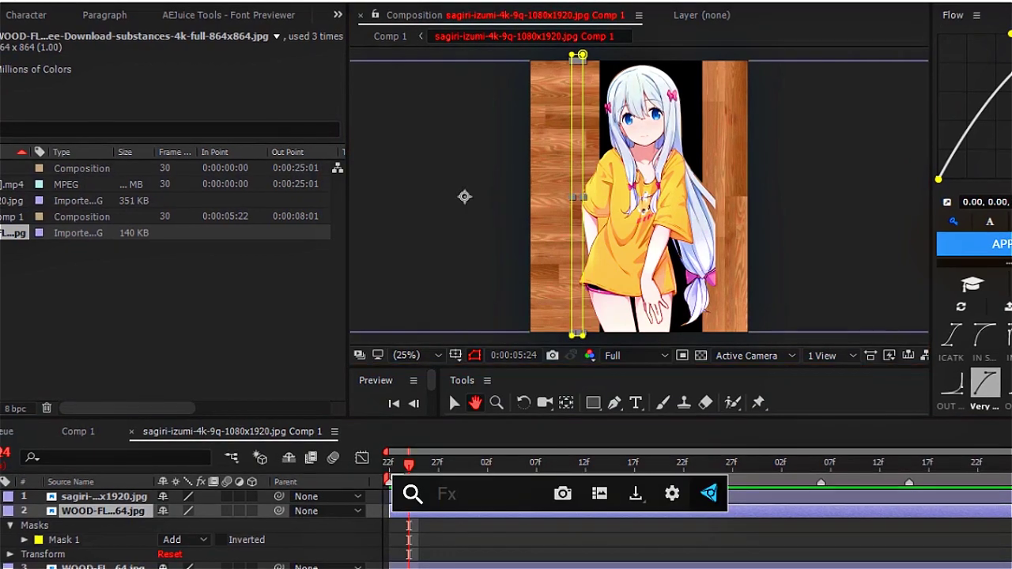
Add Exposure at -1.00 and a Drop Shadow effect to the narrow masked wood strip.
type("v")
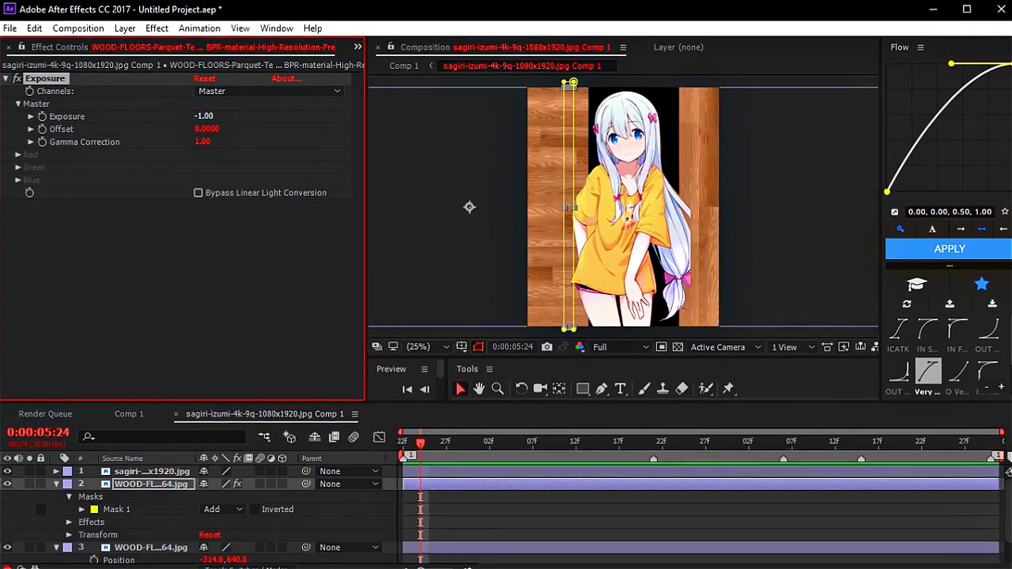
type("drop")
key("Return")
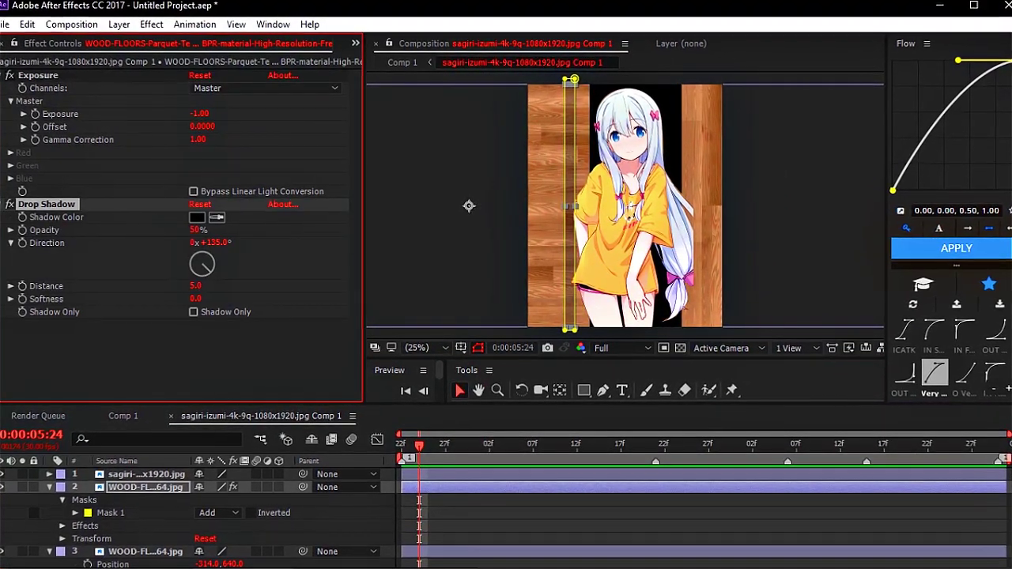
Set the wood strip's drop shadow to 87% opacity, 0 distance and 50 softness, and shift the strip to the right.
left_click_drag(193, 230, 222, 231)
left_click_drag(194, 286, 187, 286)
left_click(194, 299)
type("50")
key("Return")
key("p")
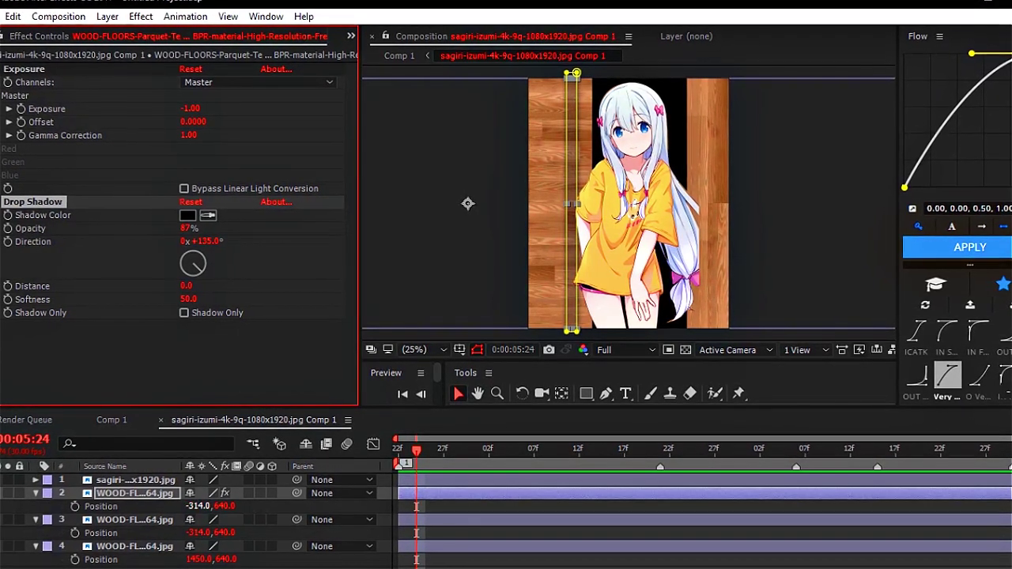
left_click_drag(198, 504, 401, 505)
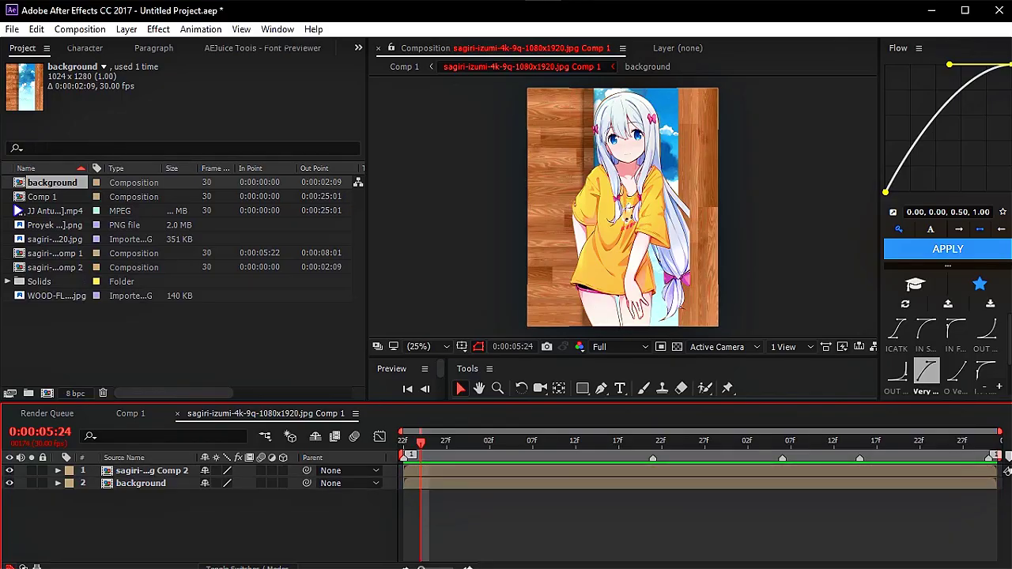
Add a two-node camera to the image composition, choosing a lens preset.
right_click(252, 529)
mouse_move(356, 389)
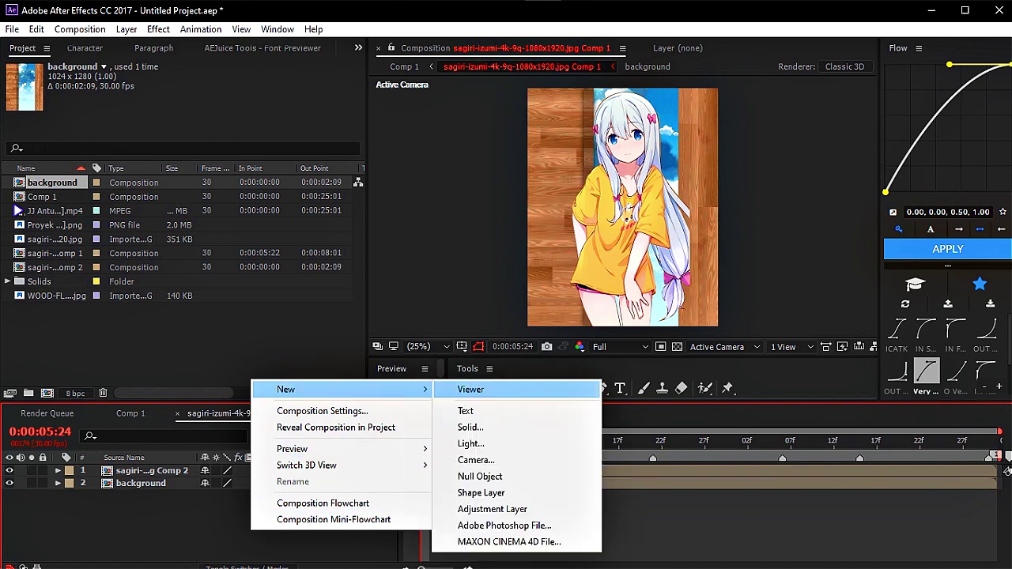
left_click(476, 460)
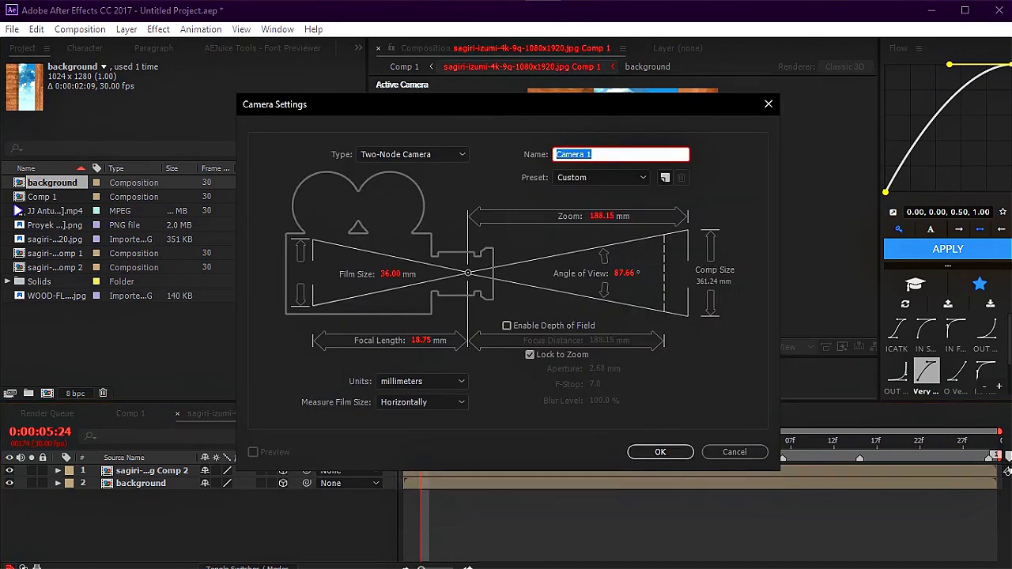
left_click(601, 177)
left_click(591, 266)
left_click(601, 178)
left_click(591, 299)
left_click(661, 452)
Set the background layer's Z position to 1500 and its scale to 208%.
key("p")
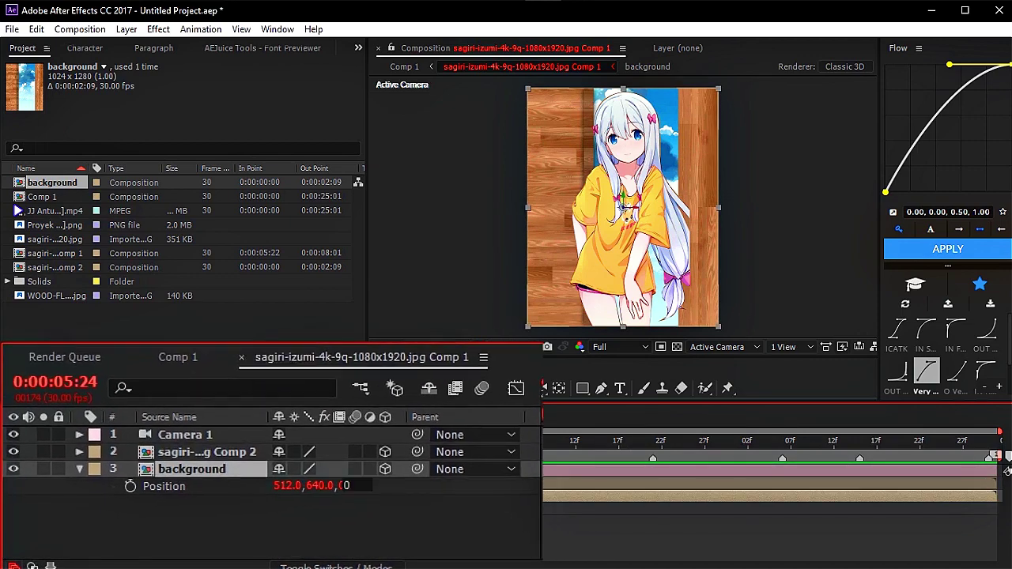
left_click(259, 509)
type("1500")
key("Return")
key("s")
mouse_move(387, 482)
left_mouse_down()
mouse_move(474, 483)
mouse_move(377, 494)
left_mouse_up()
Adjust the character layer's depth position and set its scale to 134%.
left_click(151, 483)
key("p")
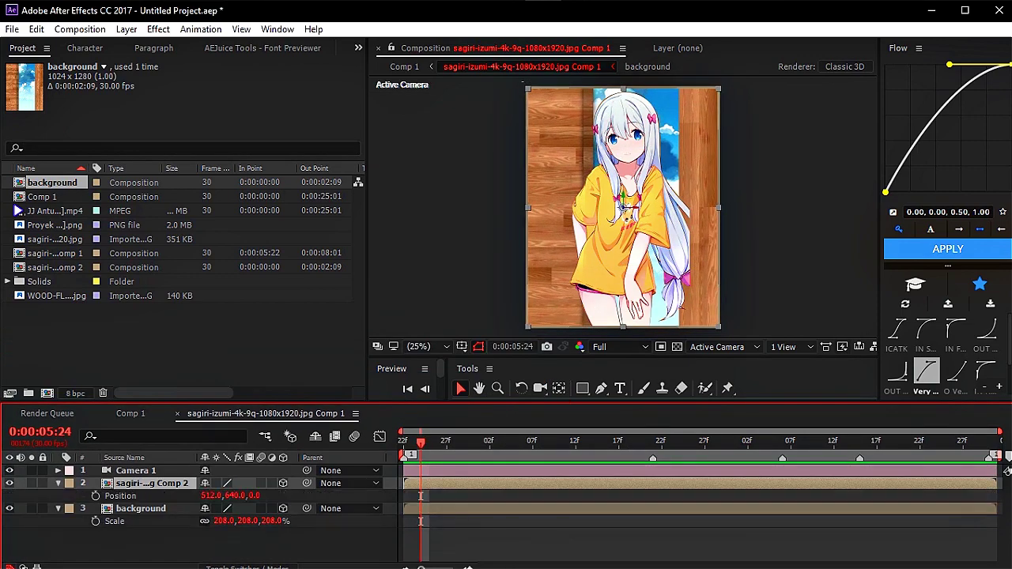
key("ctrl+shift+a")
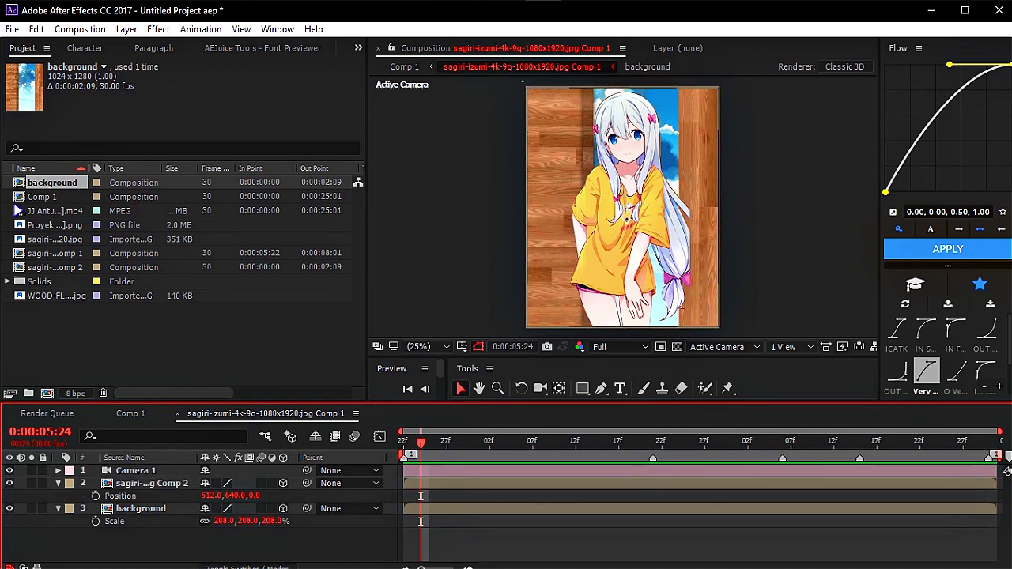
key("Return")
key("s")
left_click_drag(272, 496, 298, 496)
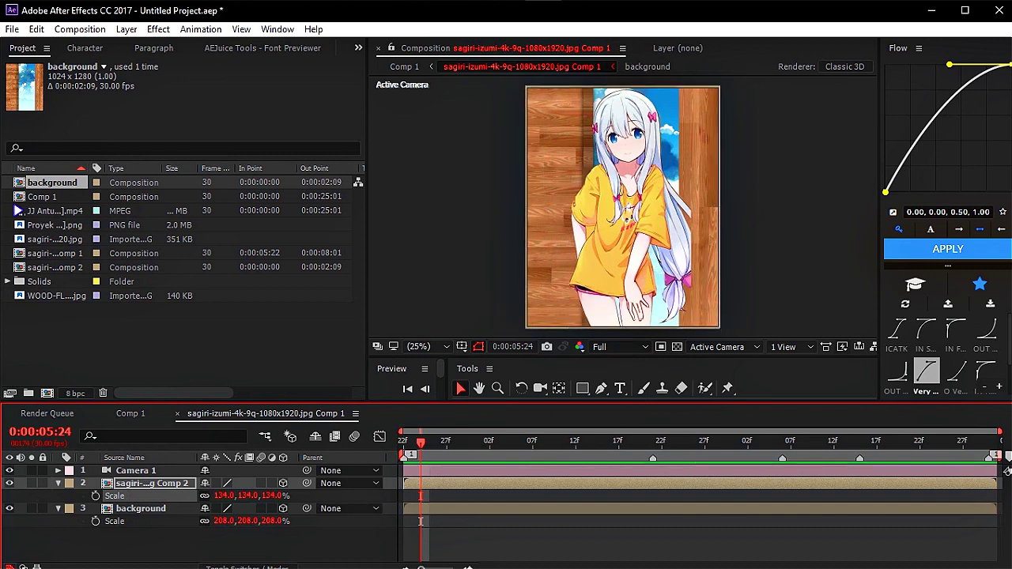
key("F2")
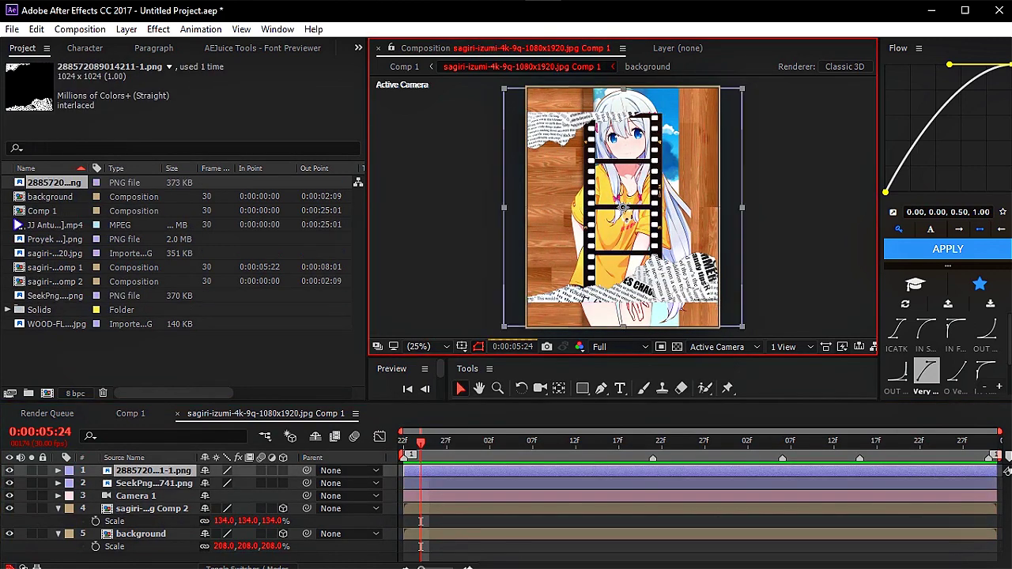
Pre-compose the torn newspaper image, make it a 3D layer and place it below the camera.
key("ctrl+shift+c")
key("Return")
left_click(283, 471)
left_click_drag(154, 472, 155, 502)
Narrow the film strip image horizontally and set the preview resolution to Quarter.
left_click(154, 471)
left_click_drag(663, 207, 648, 207)
left_click(609, 347)
left_click(622, 436)
Set the film strip's Z rotation to -45° after trying 45° and -35°.
key("r")
left_click(223, 521)
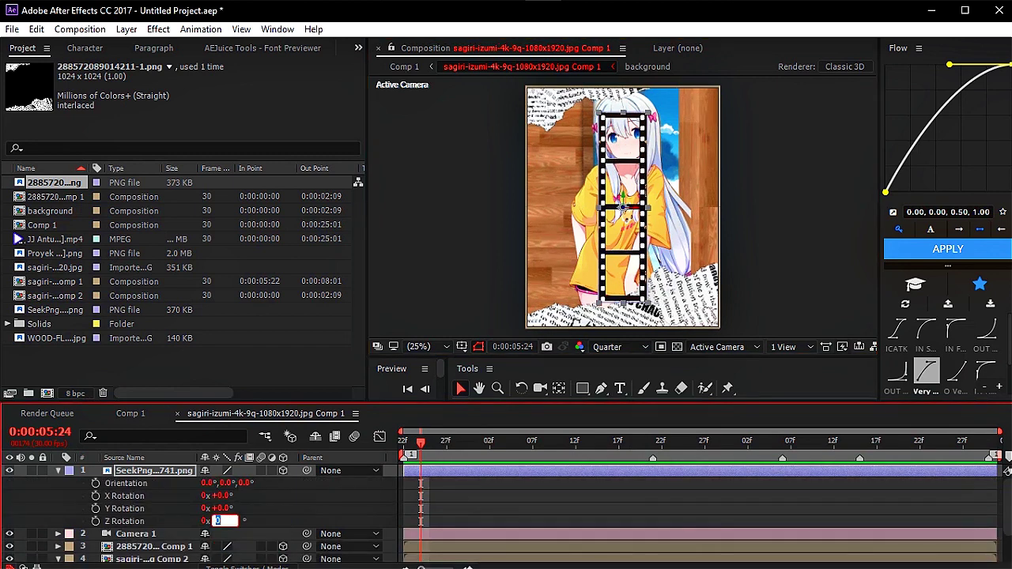
type("45")
key("Return")
type("-35")
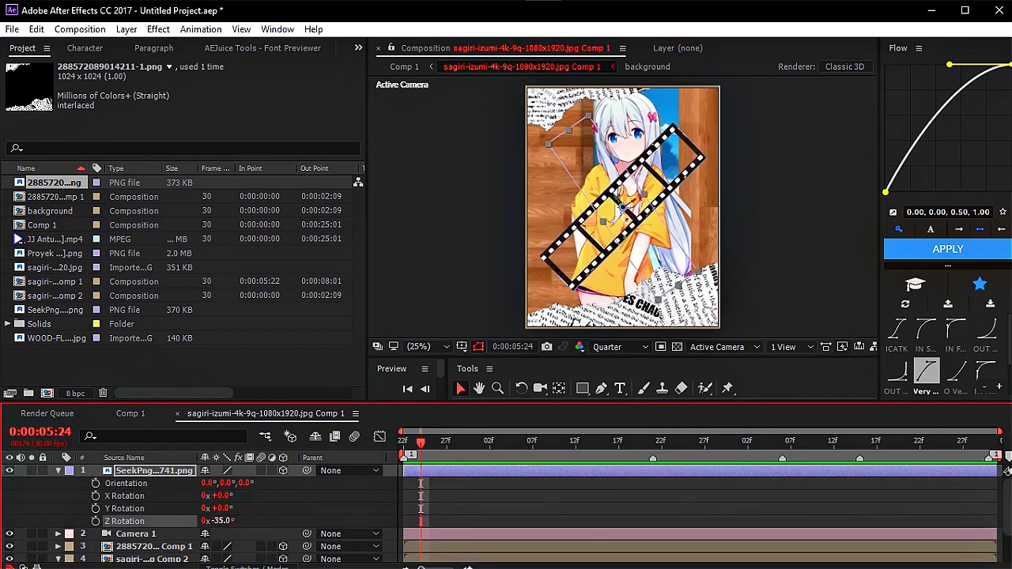
key("Return")
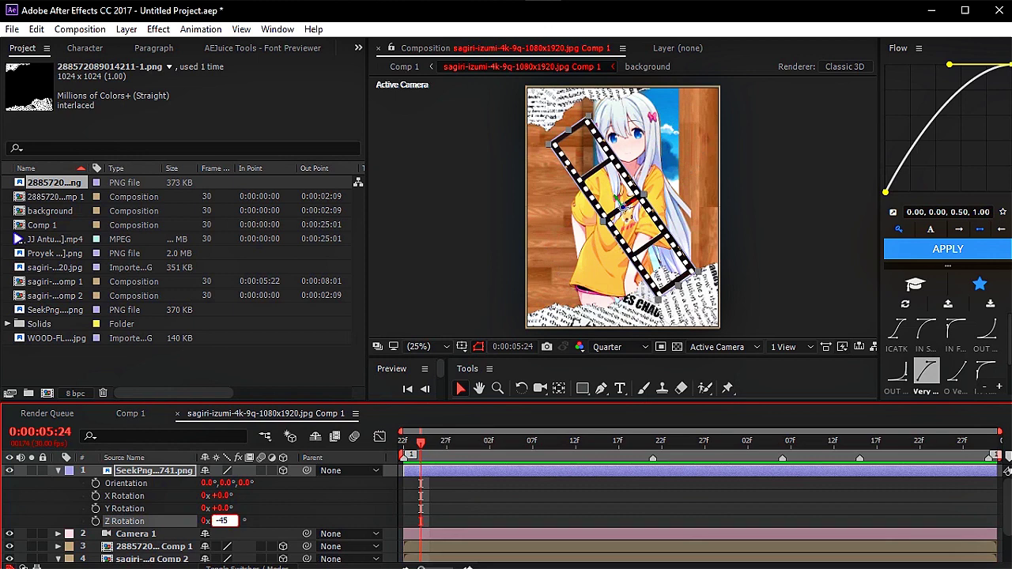
key("Return")
Move the film strip to the lower-left area of the composition and set its Z position to 350.
left_click_drag(624, 208, 559, 260)
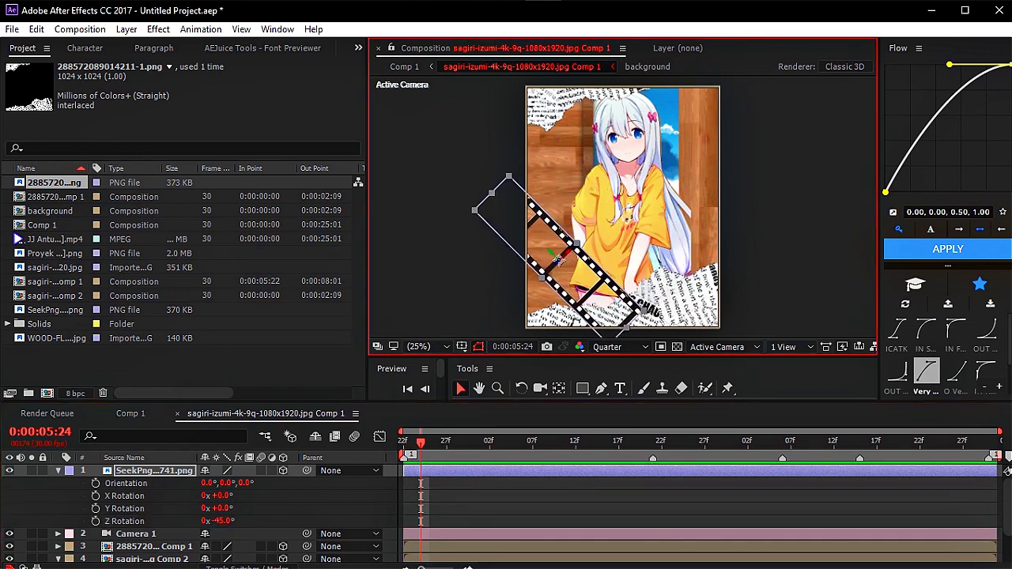
key("p")
left_click(253, 483)
type("350")
key("Return")
Scale the film strip to 73.5, 126, 126%, nudge its position and place its layer beneath the newspaper composition.
key("s")
left_click_drag(248, 484, 268, 483)
mouse_move(570, 248)
left_mouse_down()
mouse_move(563, 271)
mouse_move(581, 256)
left_mouse_up()
left_click_drag(154, 471, 163, 518)
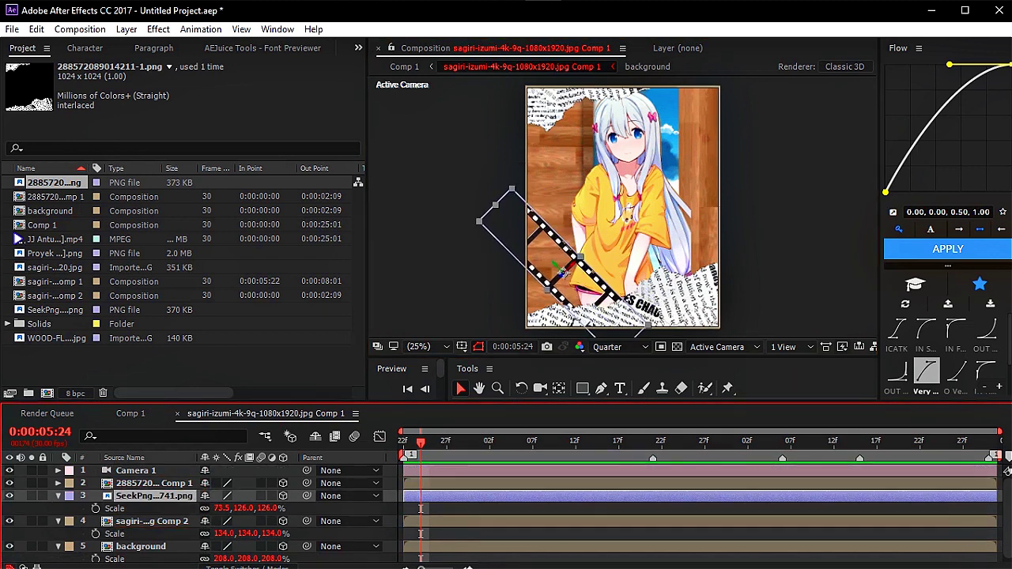
Collapse the layer properties and duplicate the background layer.
key("F2")
key("u")
left_click_drag(421, 443, 507, 443)
left_click(154, 521)
key("ctrl+d")
Apply Motion Tile to the lower background layer with output width and height of 400 and Mirror Edges enabled.
left_click(153, 534)
key("ctrl+space")
type("motion til")
key("Return")
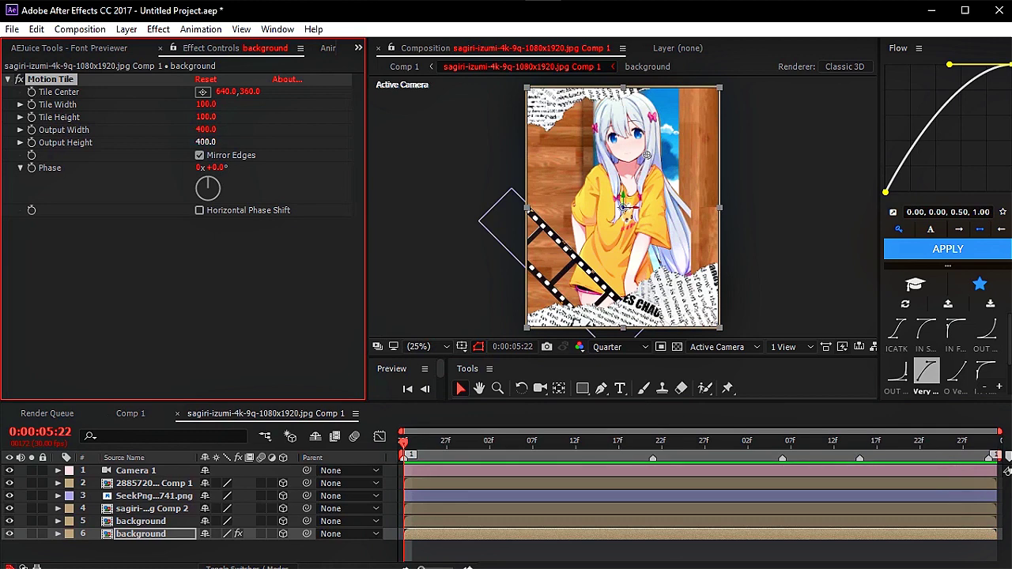
Apply Hue/Saturation to the lower background layer with a master saturation of -100.
key("ctrl+space")
type("hue")
key("Return")
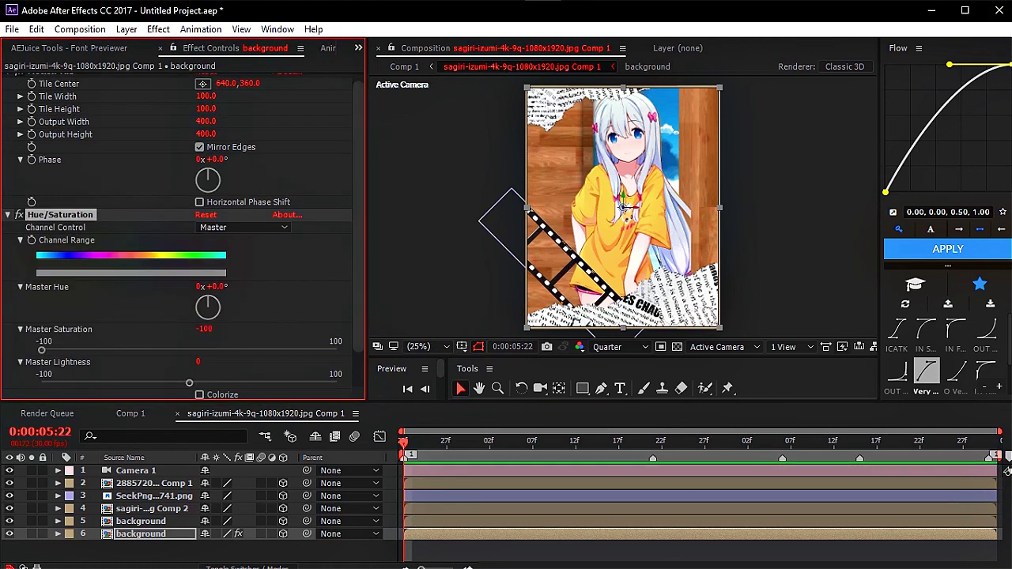
Apply Drop Shadow to the upper background layer with 100% opacity, 0 distance and 150 softness.
left_click(141, 521)
key("ctrl+space")
type("drop")
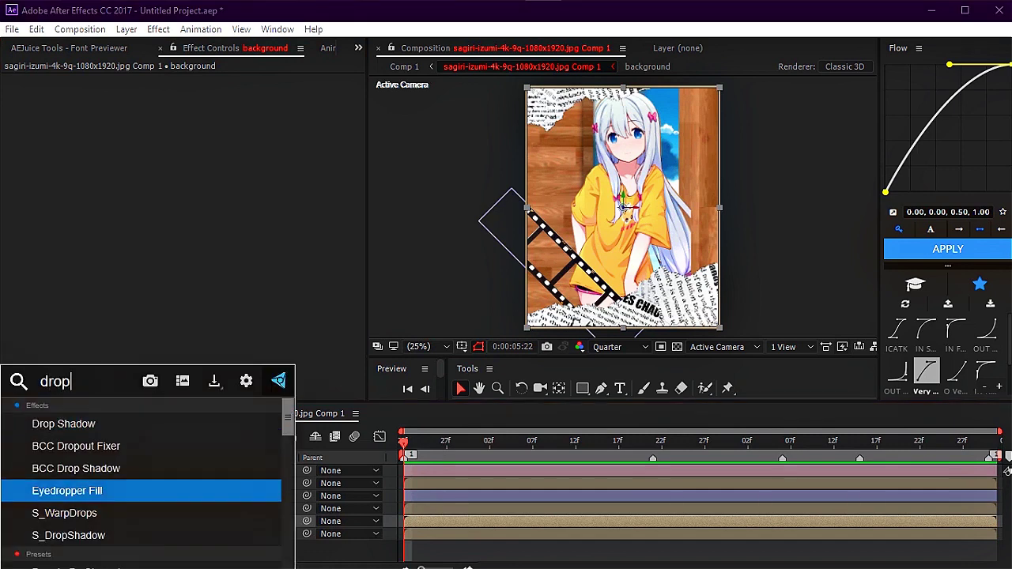
key("Return")
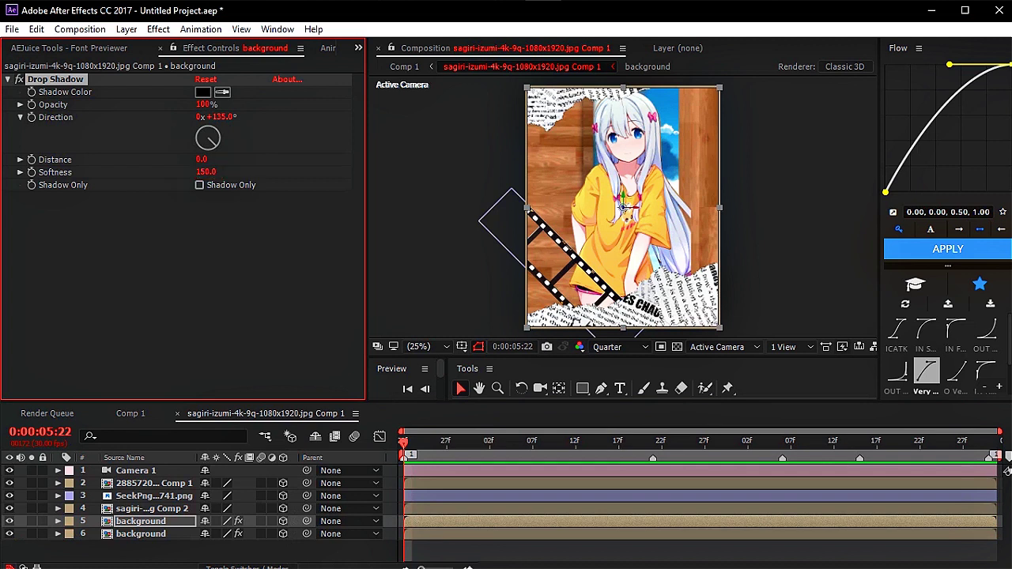
Paste the drop shadow onto the character layer and set its opacity to 50%.
left_click(152, 508)
key("ctrl+v")
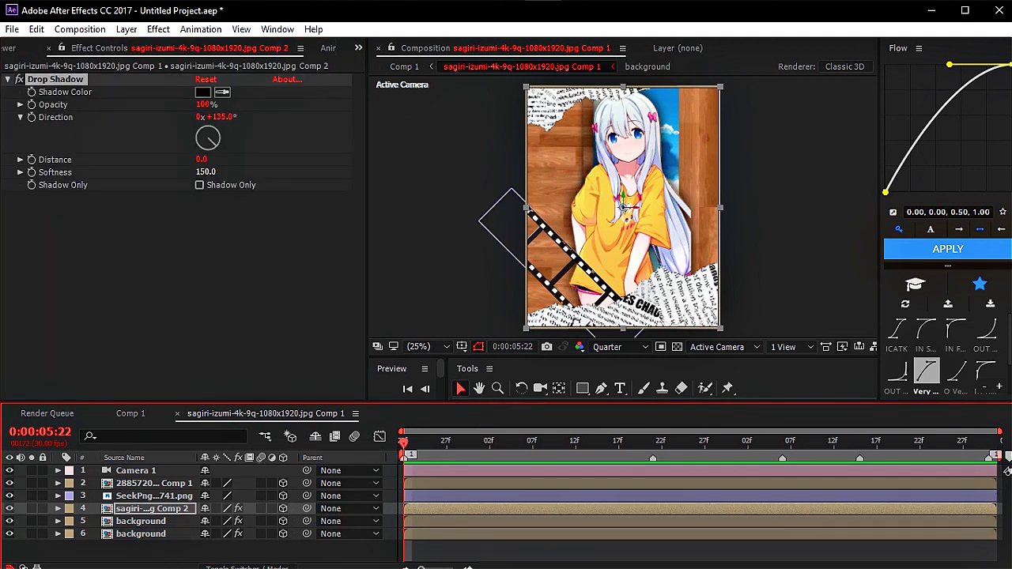
left_click(204, 104)
type("50")
key("Return")
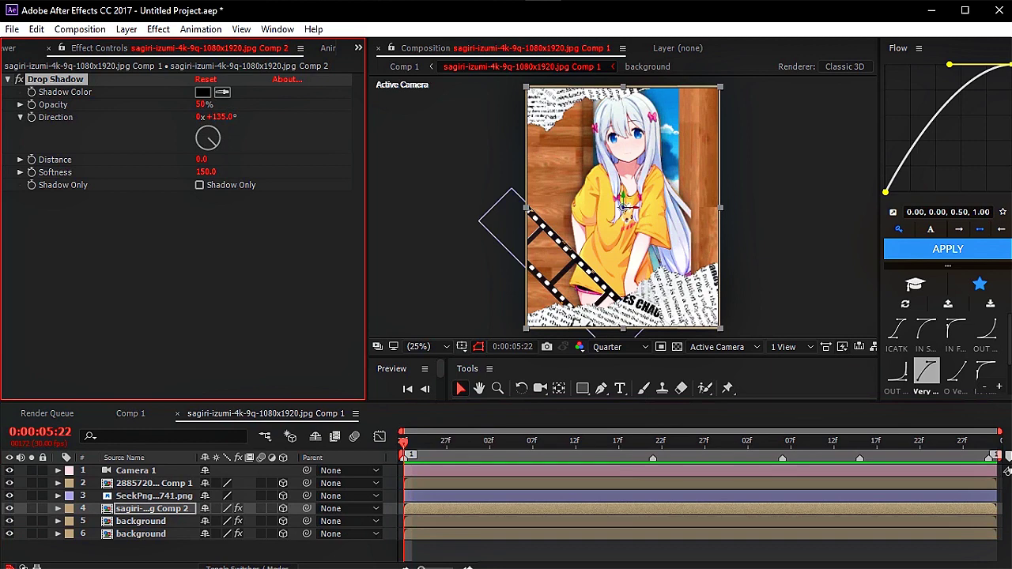
Paste the drop shadow onto the film strip and newspaper layers.
left_click(140, 521)
left_click(154, 496)
key("ctrl+v")
left_click(154, 484)
key("ctrl+v")
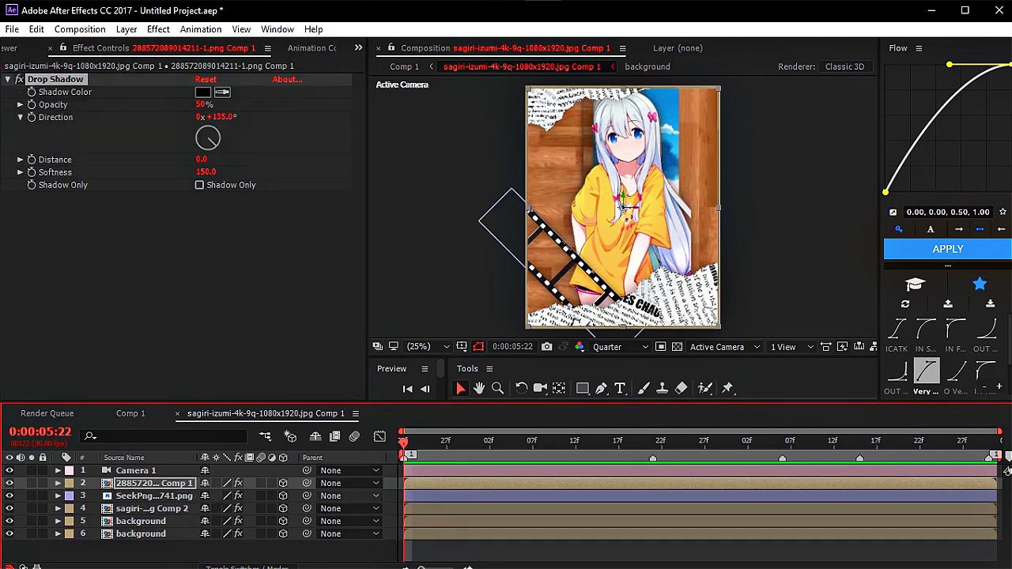
Create three null objects and parent them in a chain, with the camera parented to the third null.
key("ctrl+shift+a")
right_click(312, 552)
mouse_move(341, 418)
left_click(506, 352)
key("ctrl+d")
key("ctrl+d")
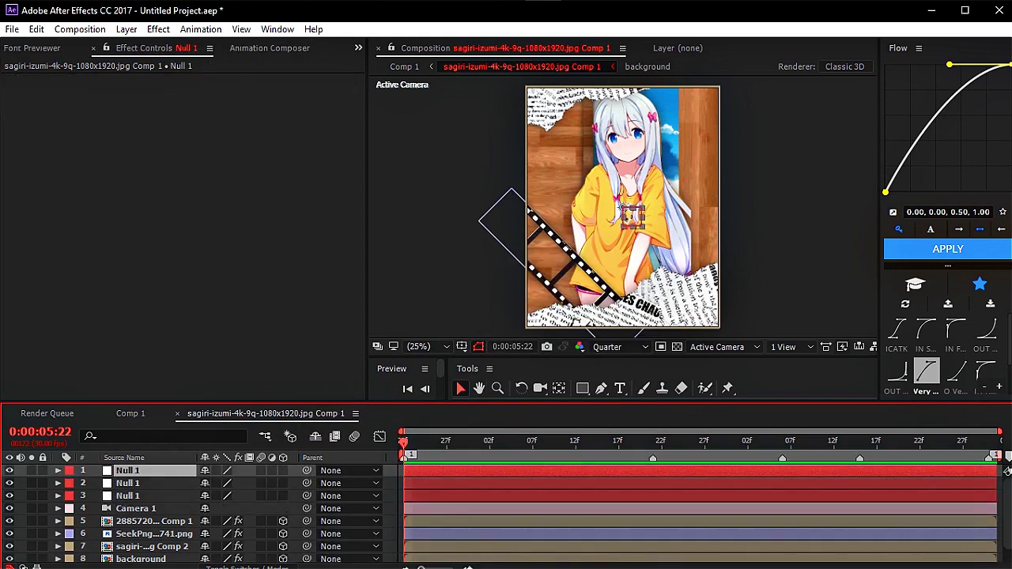
left_click_drag(307, 509, 151, 484)
left_click_drag(307, 483, 149, 471)
Try the Wiggle 2 preset on the third null, copy its animation, and undo the change.
left_click(150, 496)
key("ctrl+space")
type("wiggle")
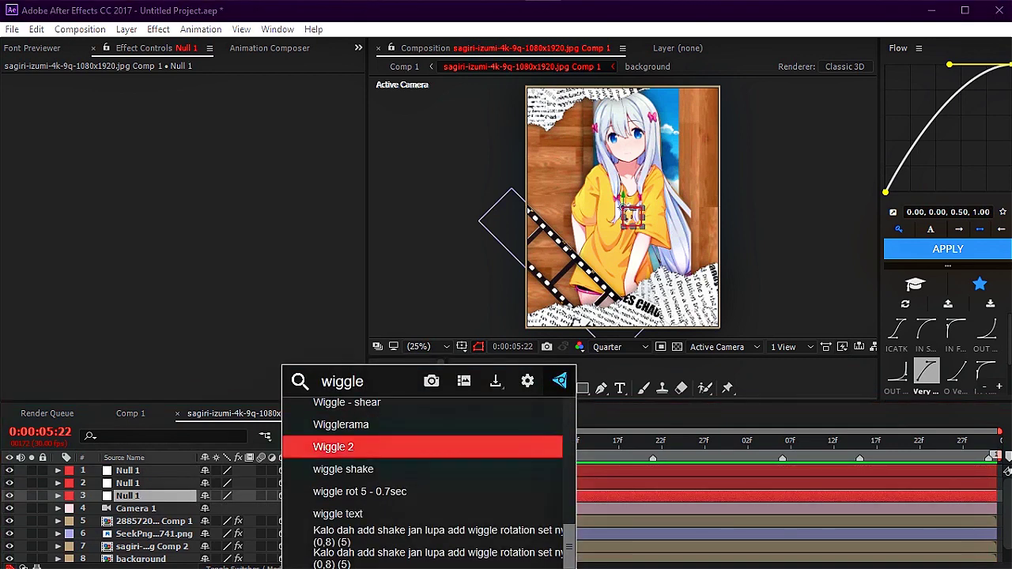
key("Return")
left_click_drag(428, 507, 756, 542)
key("ctrl+c")
key("ctrl+z")
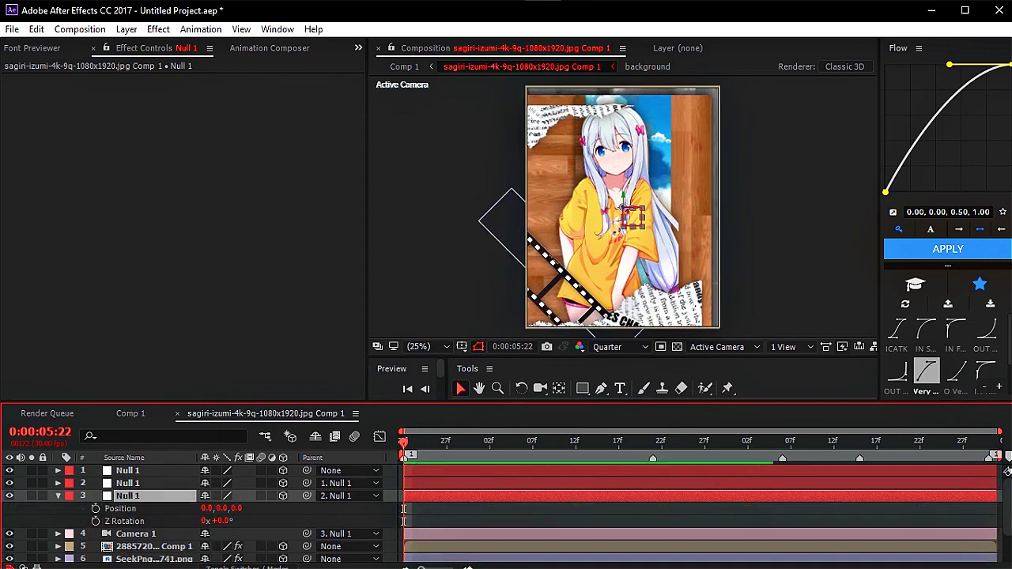
Paste the copied wiggle animation onto the third null and shift its selected position and rotation keyframes earlier.
key("ctrl+v")
key("alt+Left")
key("alt+Left")
key("alt+Left")
key("alt+Left")
key("alt+Left")
key("alt+Left")
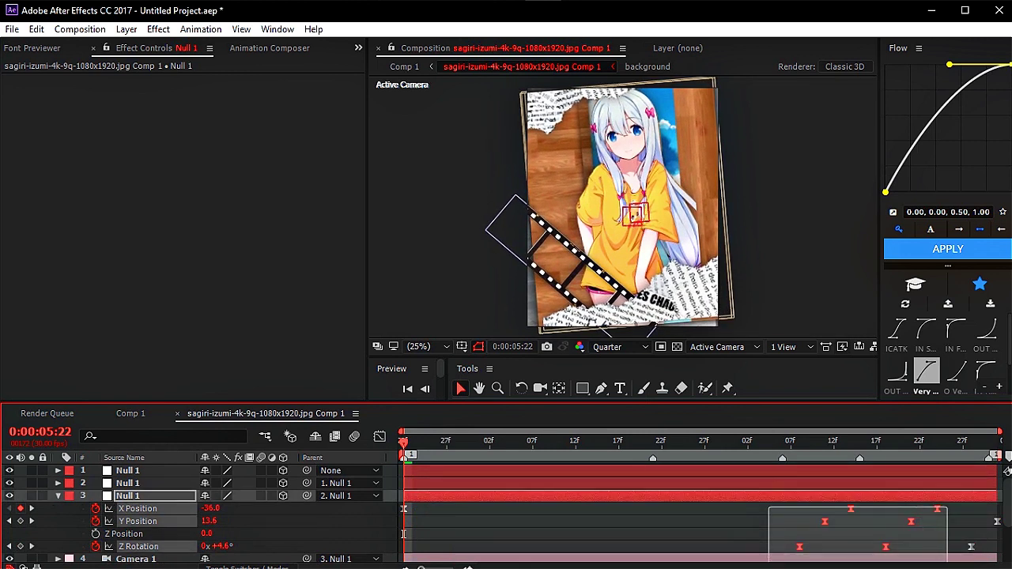
Stagger the third null's X Position, Y Position and Z Rotation keyframes across the composition, and preview the motion from the start.
left_click_drag(753, 515, 686, 556)
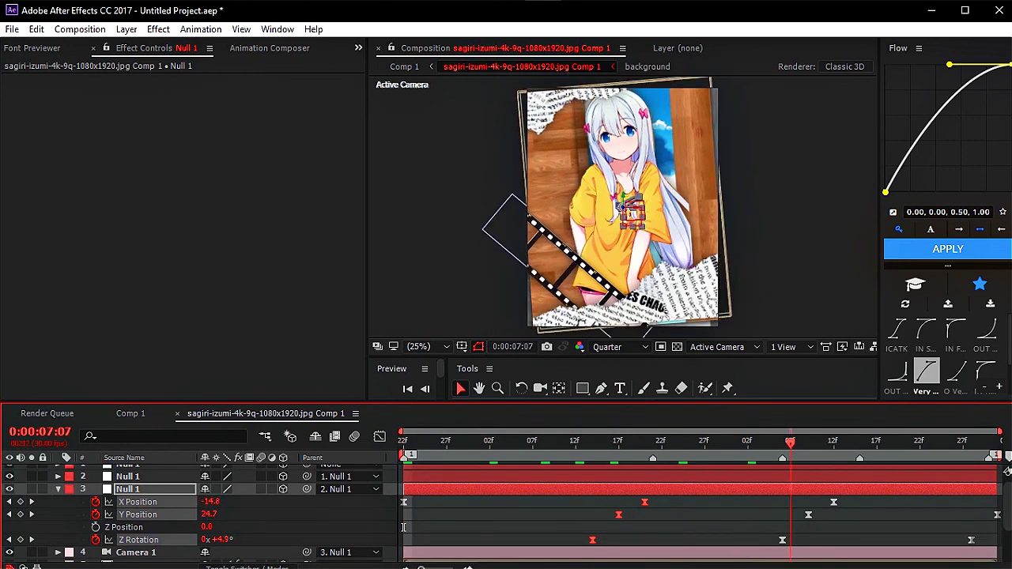
key("u")
key("u")
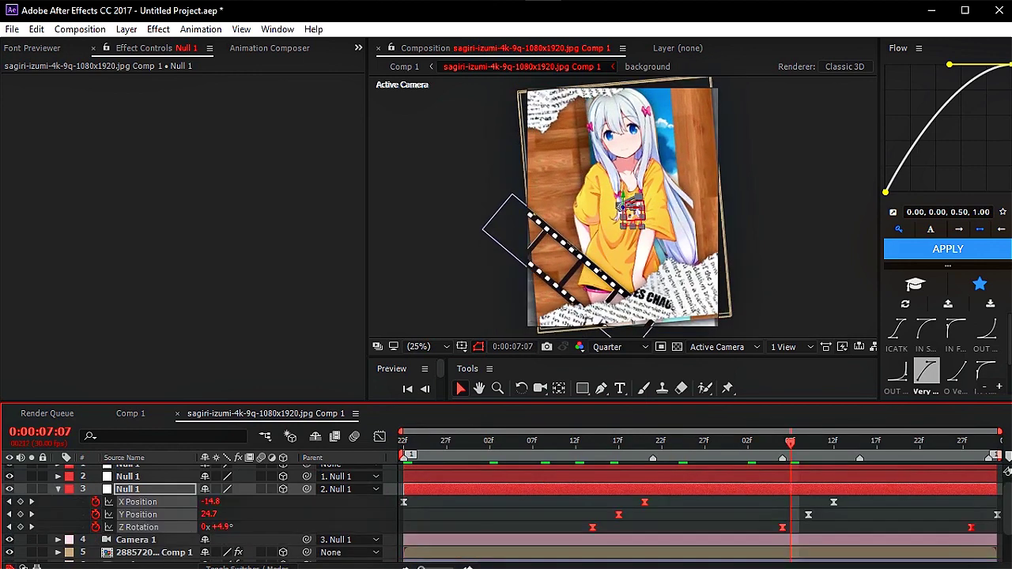
key("ctrl+shift+a")
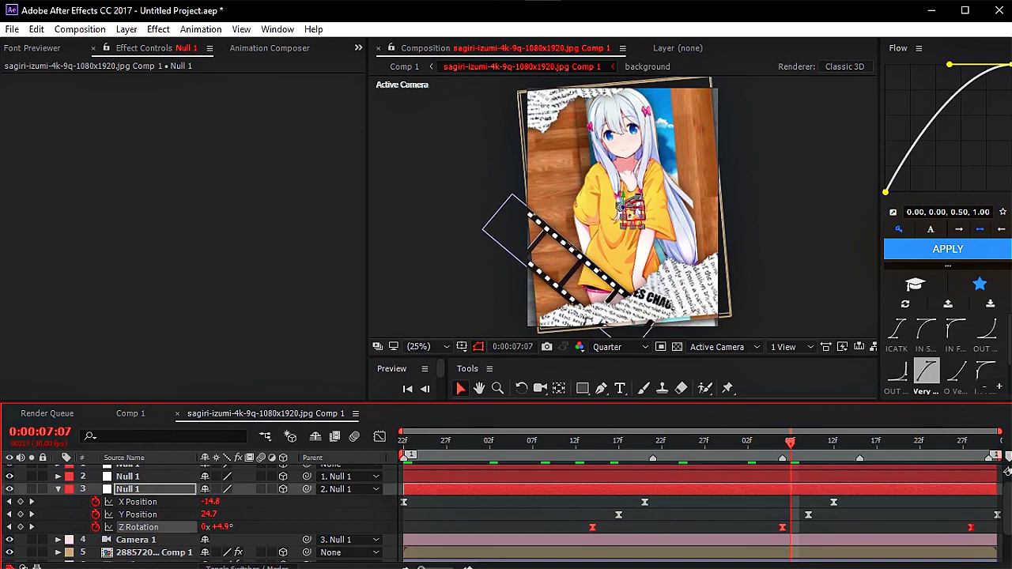
left_click_drag(593, 528, 679, 528)
key("ctrl+shift+a")
left_click_drag(791, 443, 403, 443)
left_click(652, 13)
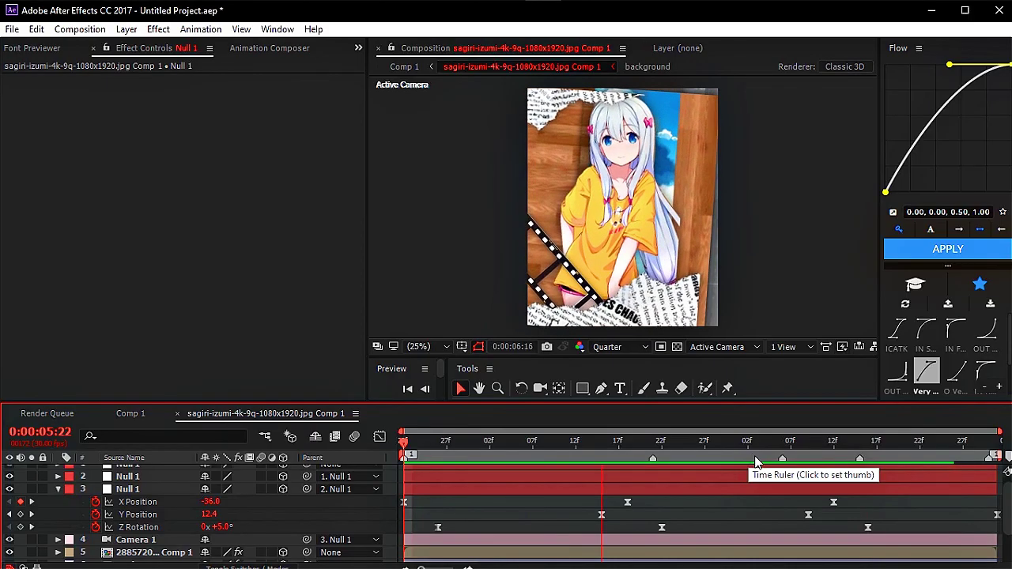
Add a Position keyframe to the second null at 0:00:06:19 and return to the composition start at 0:00:05:22.
left_click(636, 444)
left_click(569, 477)
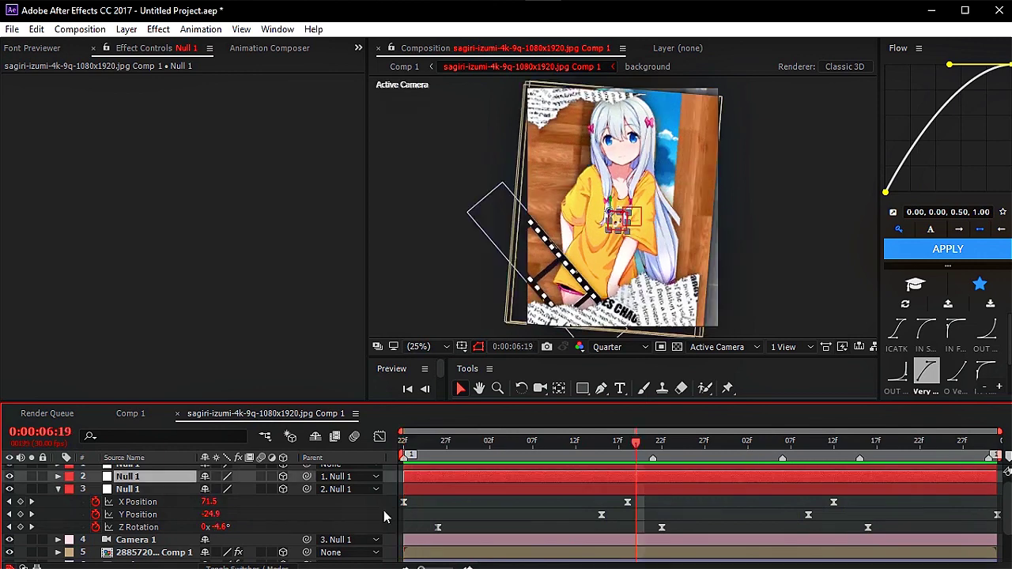
key("p")
left_click(95, 490)
key("Home")
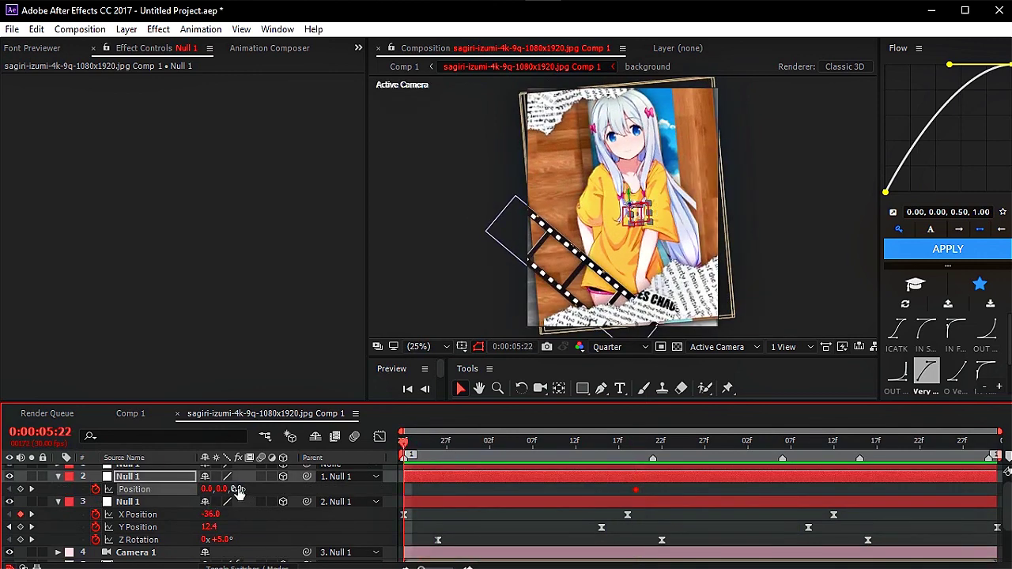